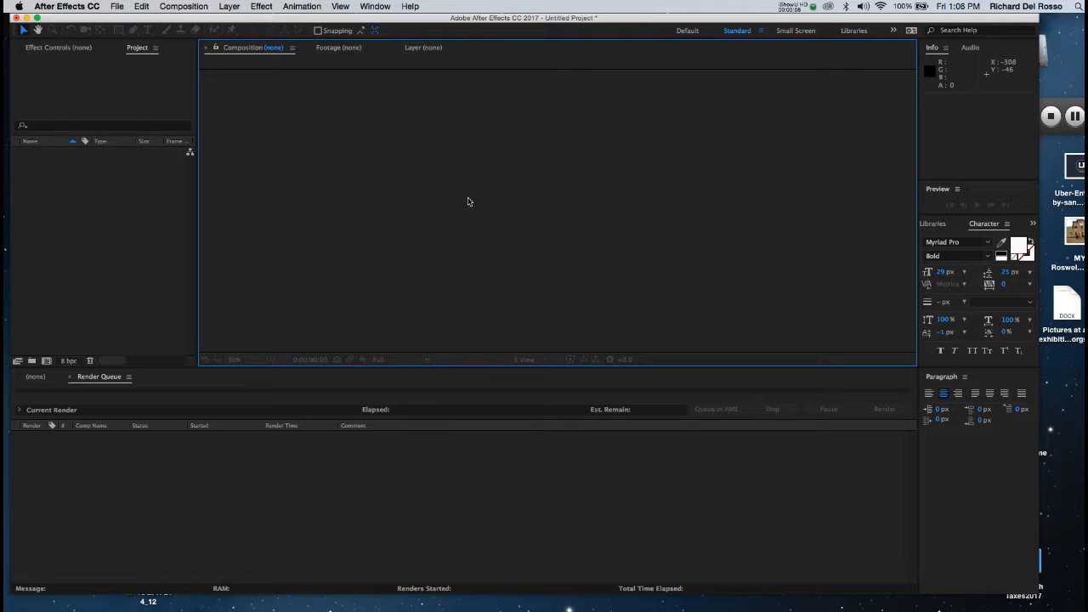
Step: Import the BadBot1 TIFF files from the BadBo-tTifs folder as an image sequence with Straight - Unmatted alpha
click(120, 92)
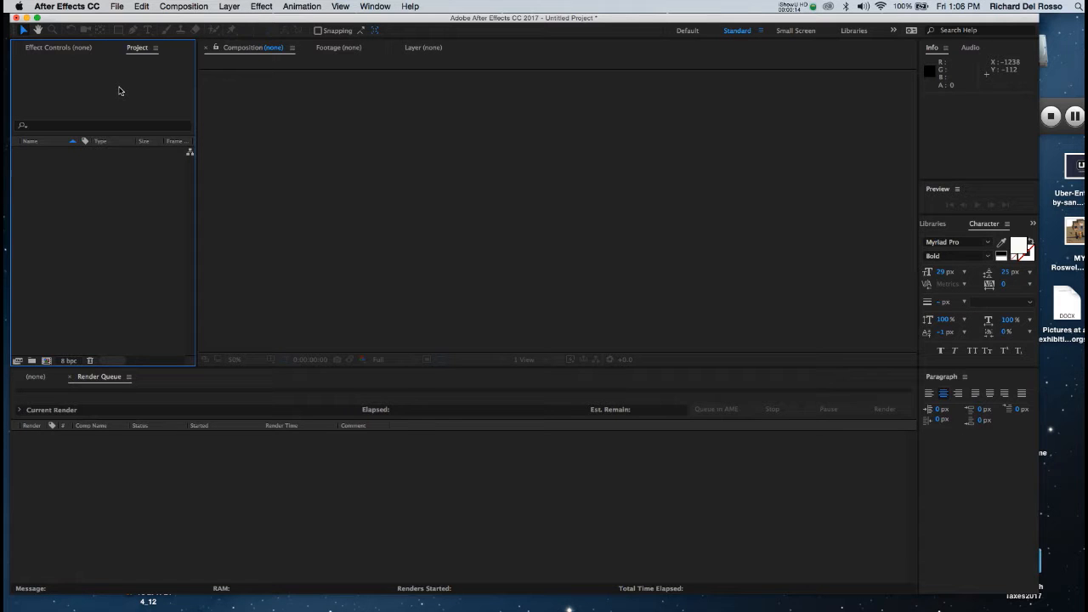
click(117, 7)
mouse_move(141, 178)
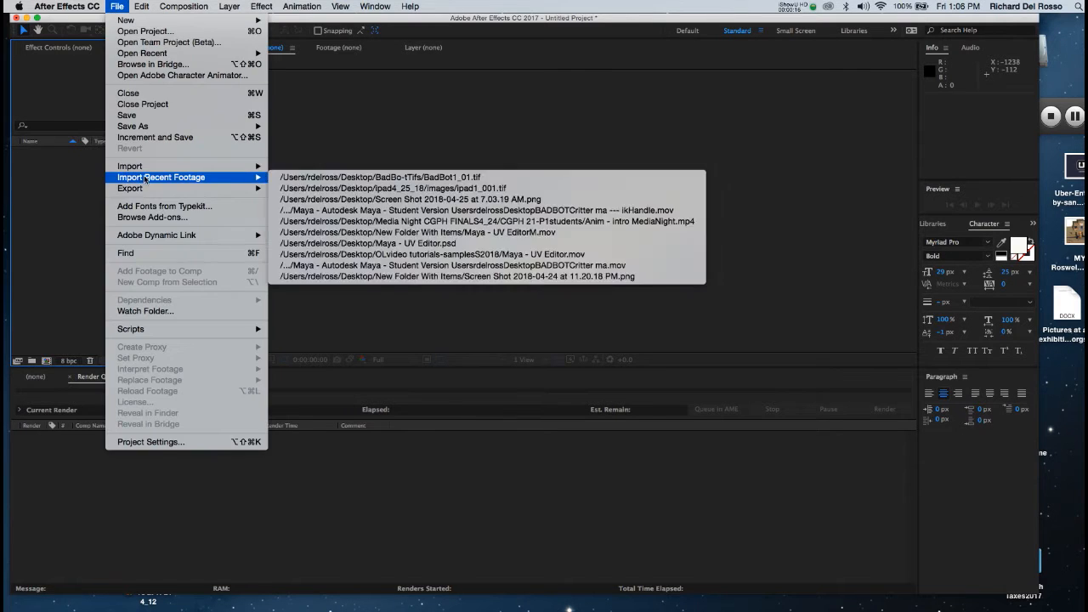
click(294, 169)
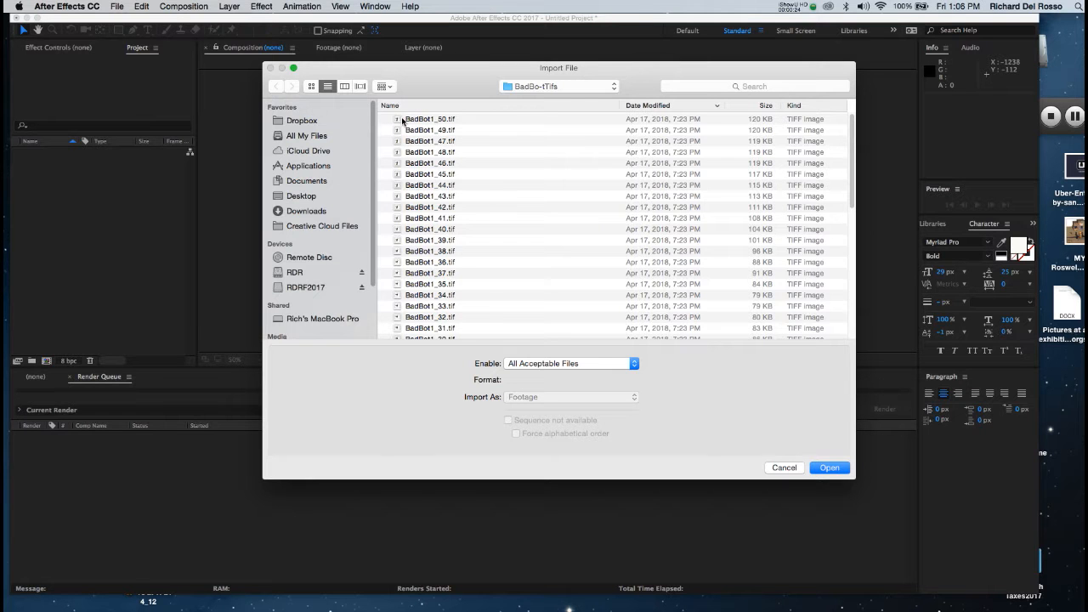
click(418, 198)
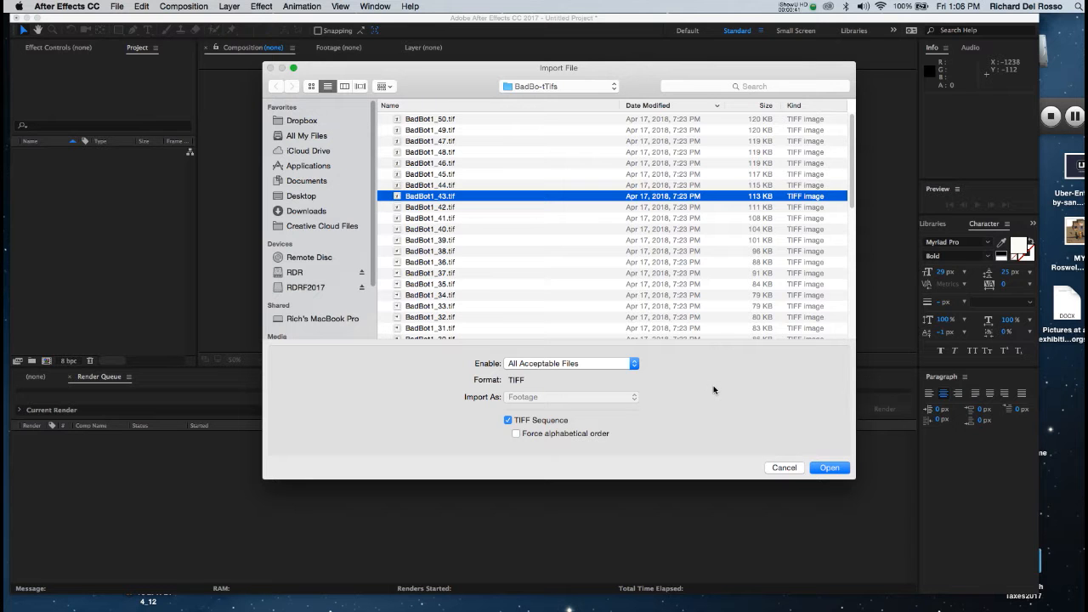
click(826, 469)
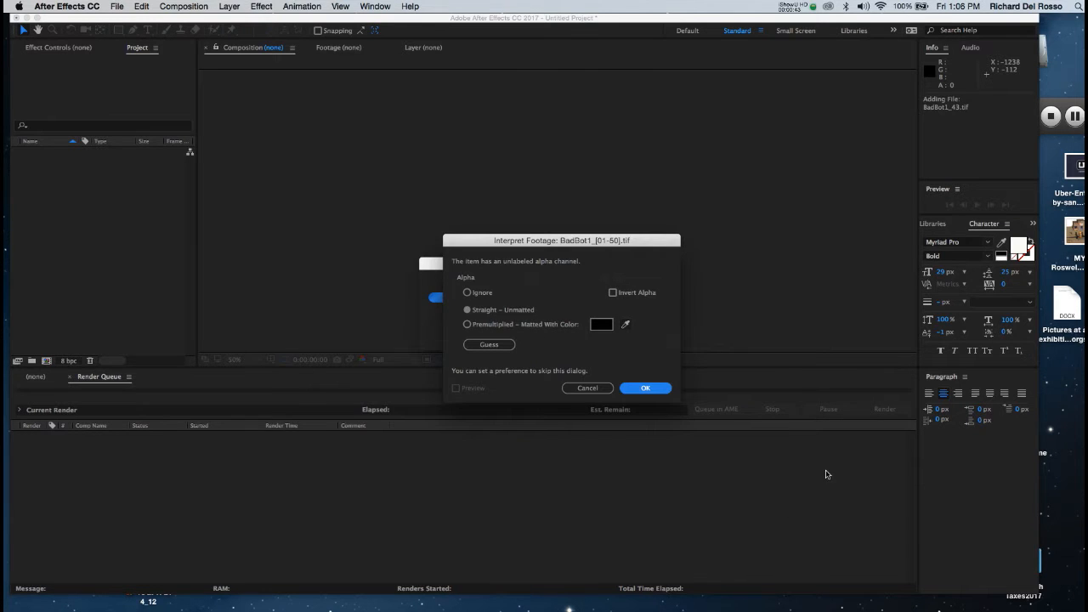
click(643, 389)
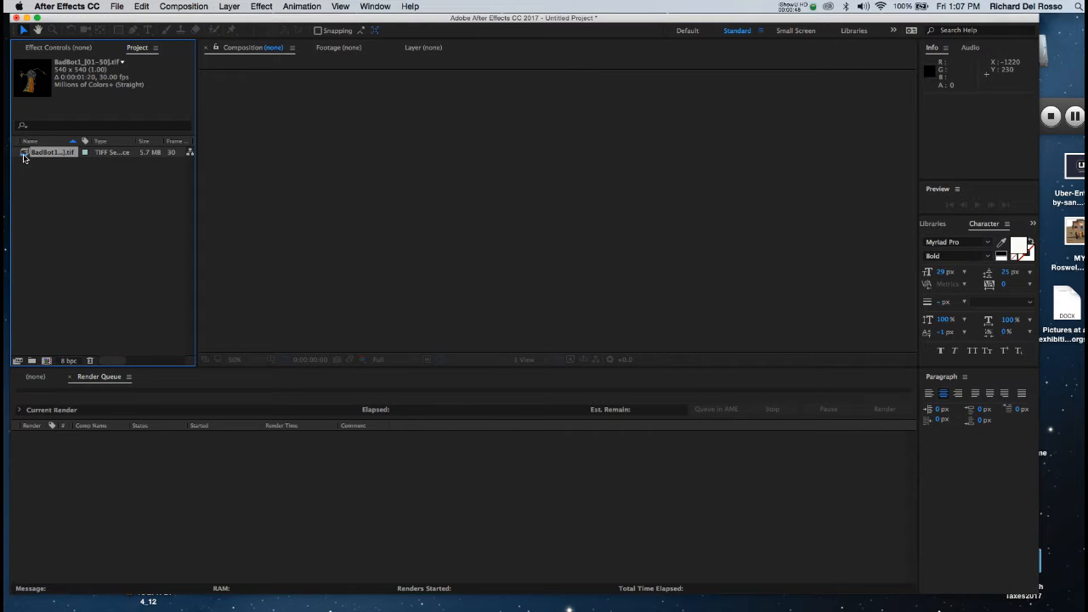
Step: Create a composition from the imported BadBot1 sequence and check its motion and transparency
drag(23, 154, 409, 193)
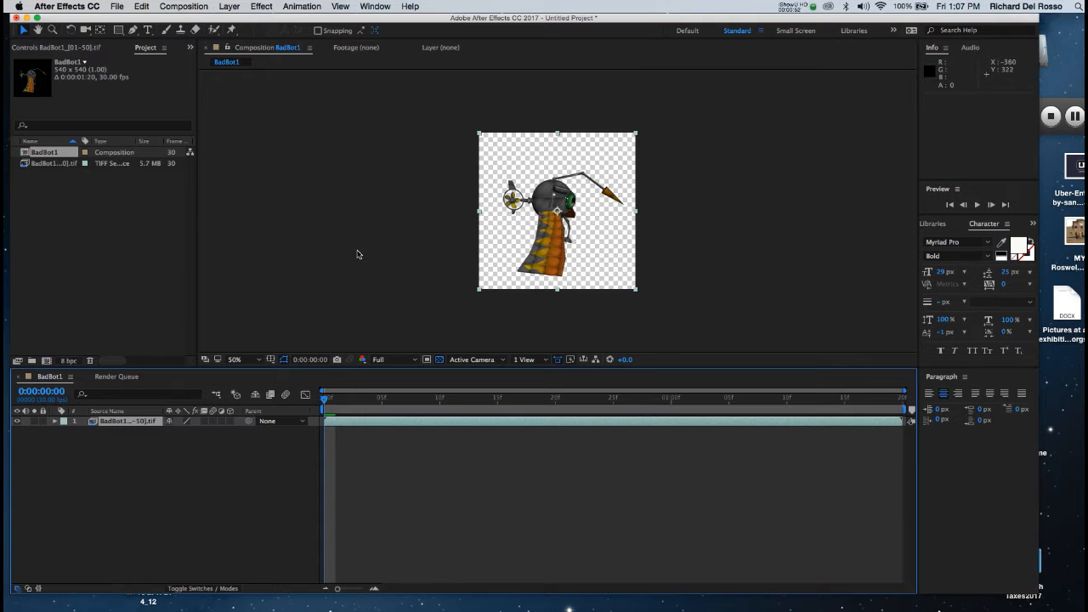
drag(324, 404, 394, 401)
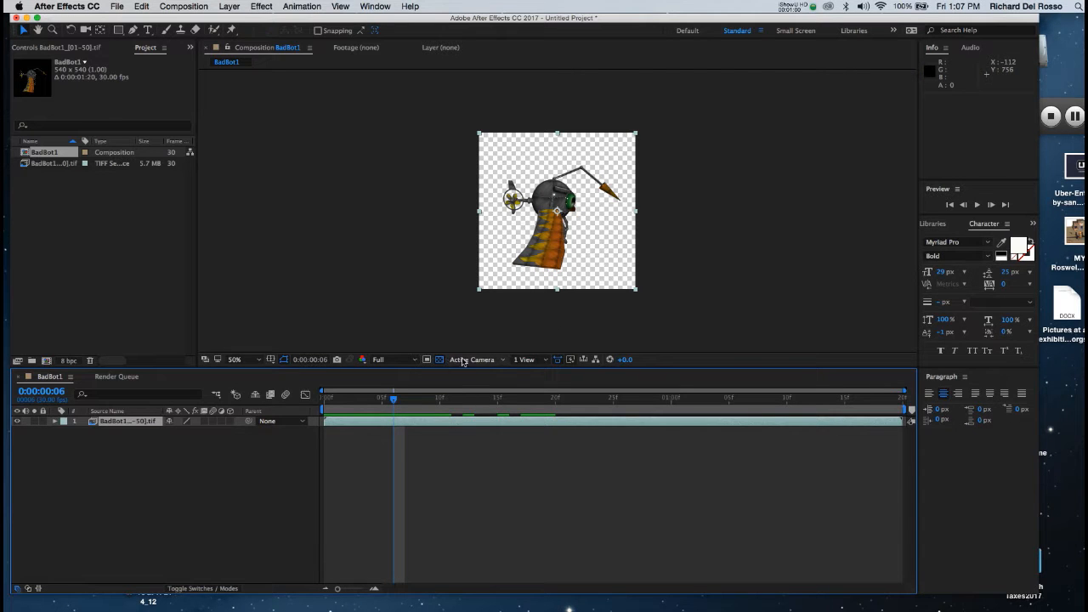
click(429, 263)
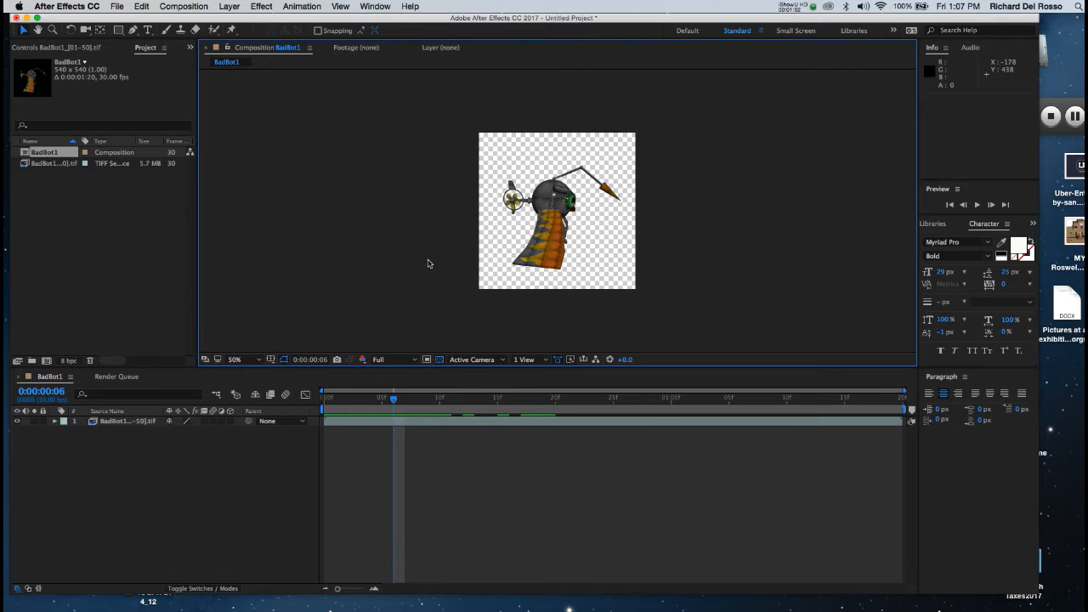
click(440, 360)
click(439, 360)
click(427, 423)
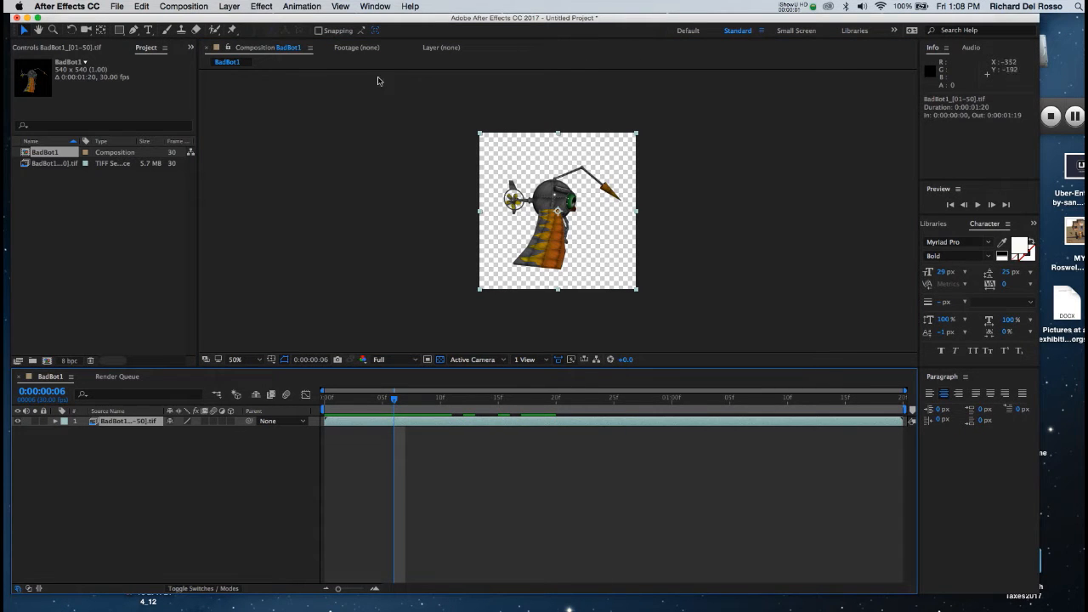
Step: Add the BadBot1 composition to the render queue and set its output file to BadBot4_27 on the Desktop
click(185, 7)
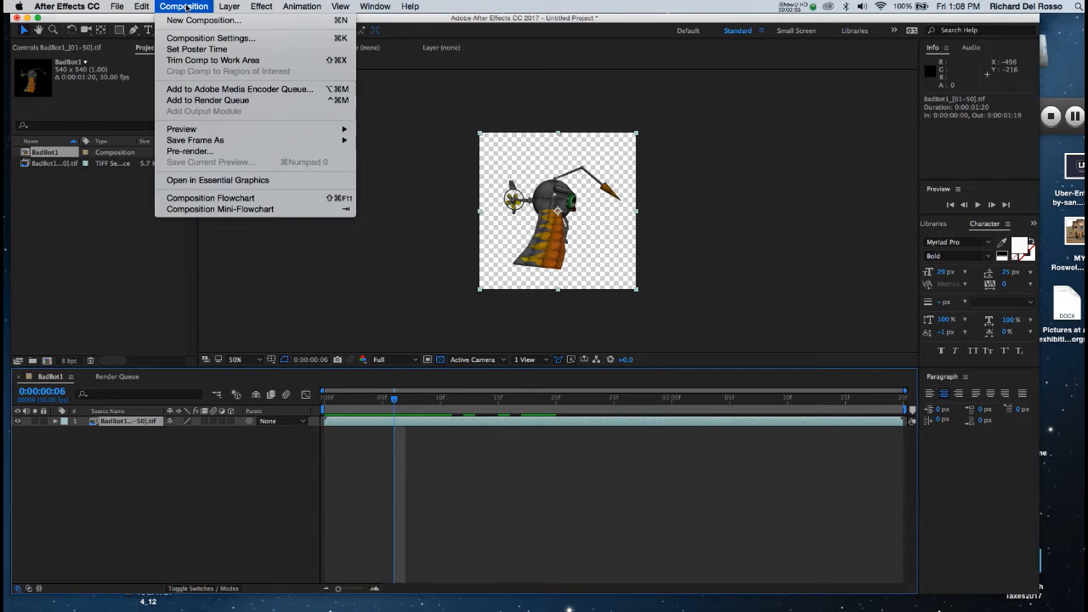
click(216, 100)
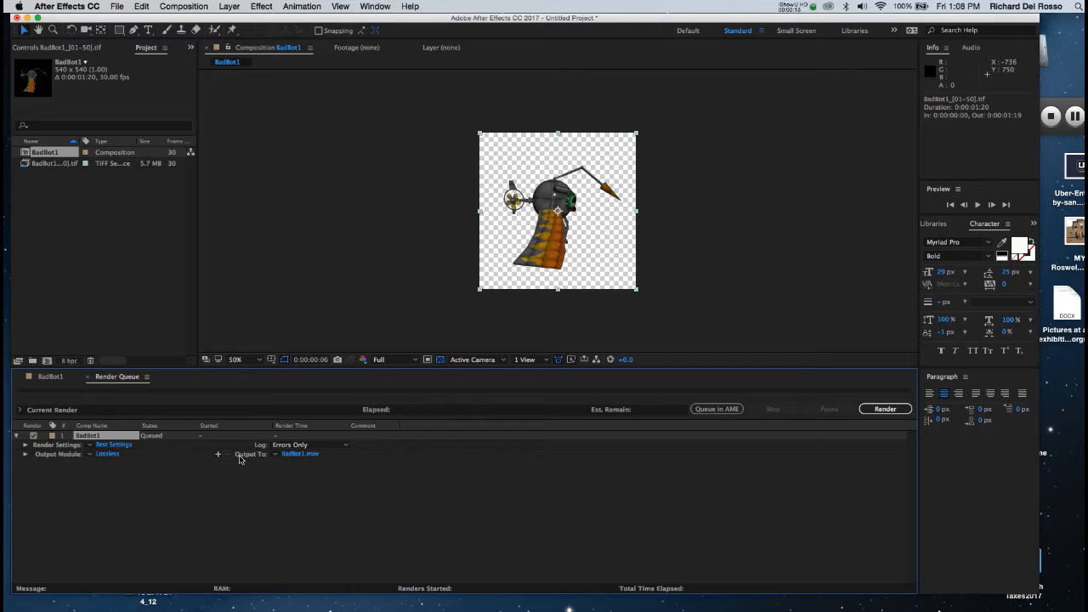
click(302, 455)
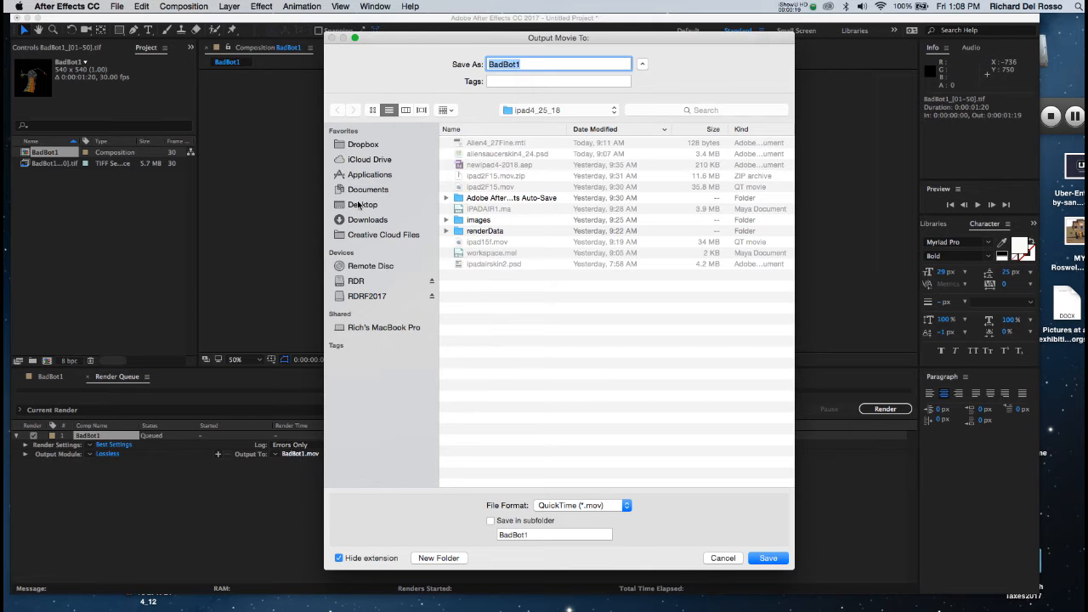
click(361, 205)
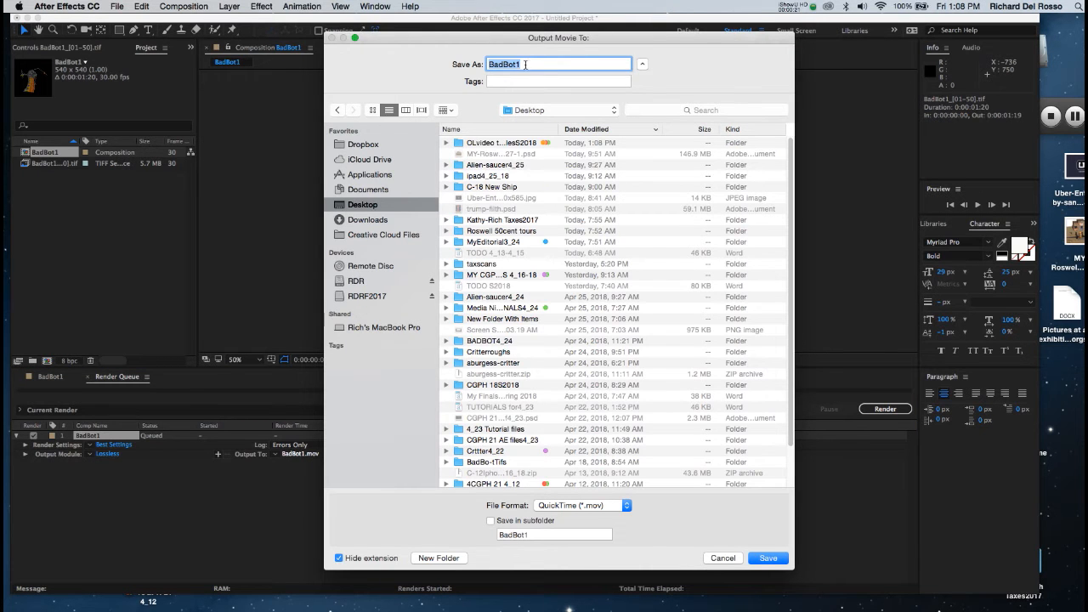
text(BadBot4_27)
key(Return)
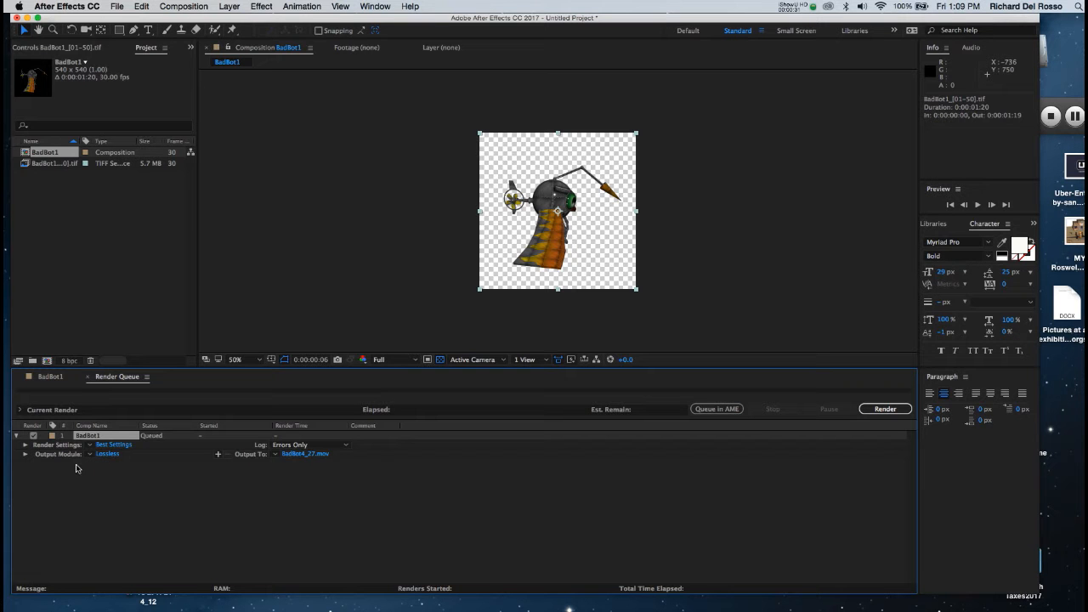
Step: Set the QuickTime output to the Animation codec with RGB + Alpha channels, and render the composition
click(107, 455)
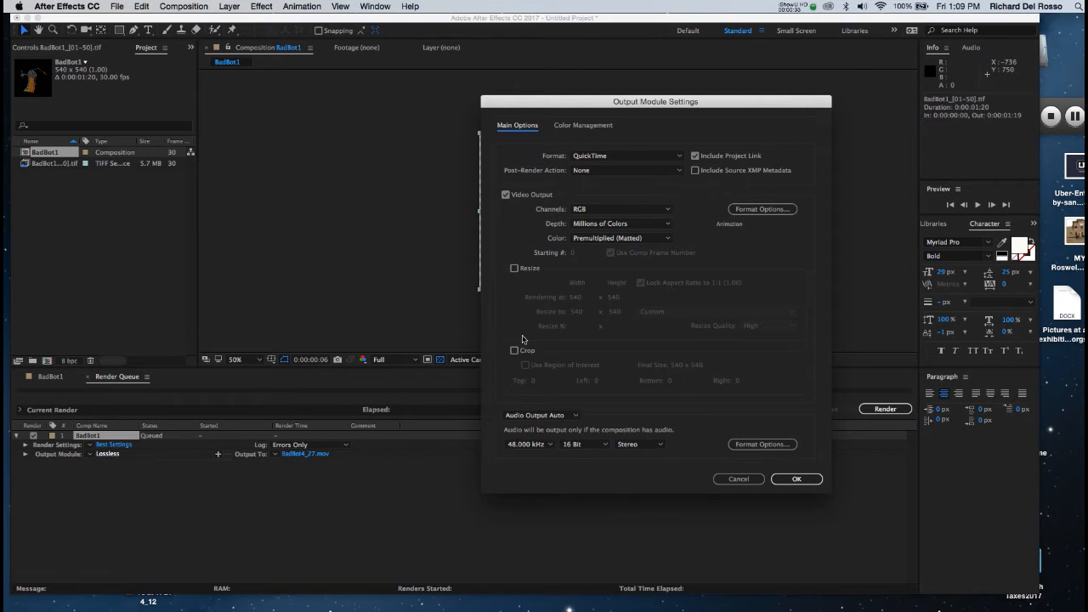
drag(684, 102, 604, 79)
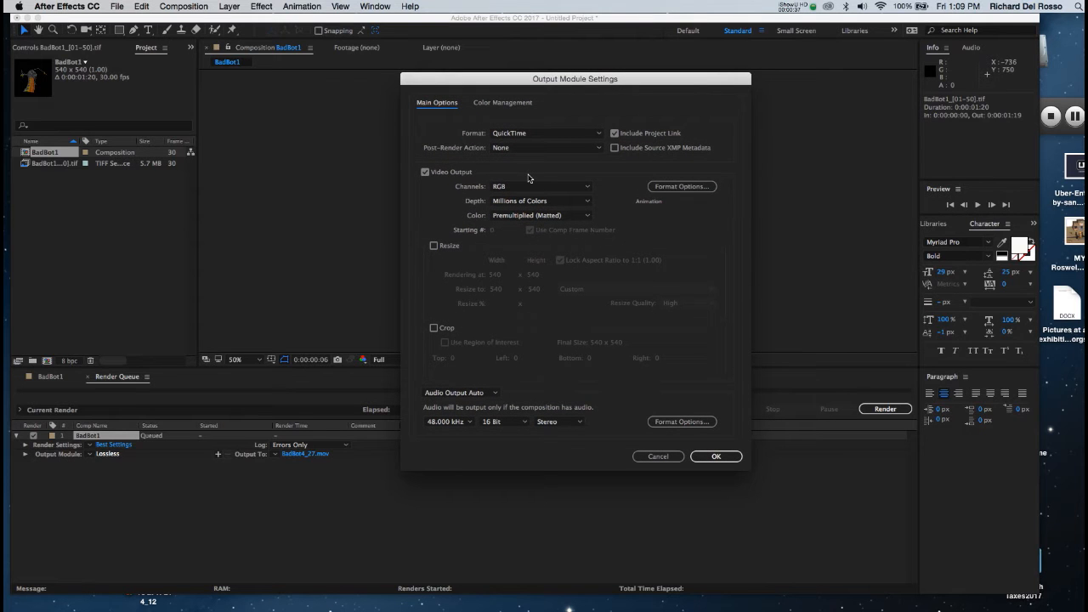
click(668, 187)
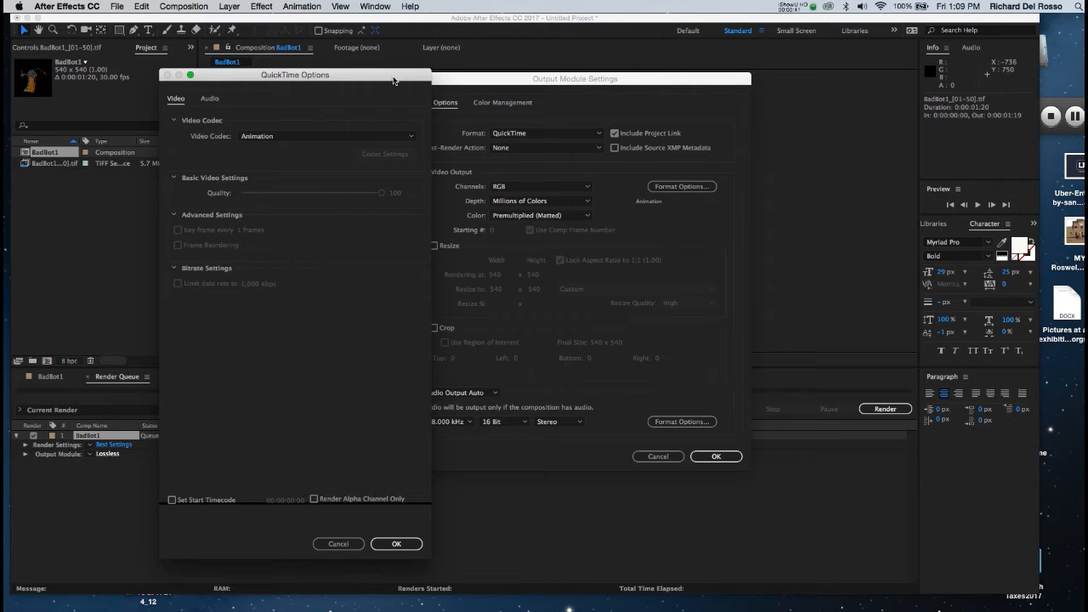
drag(393, 81, 520, 72)
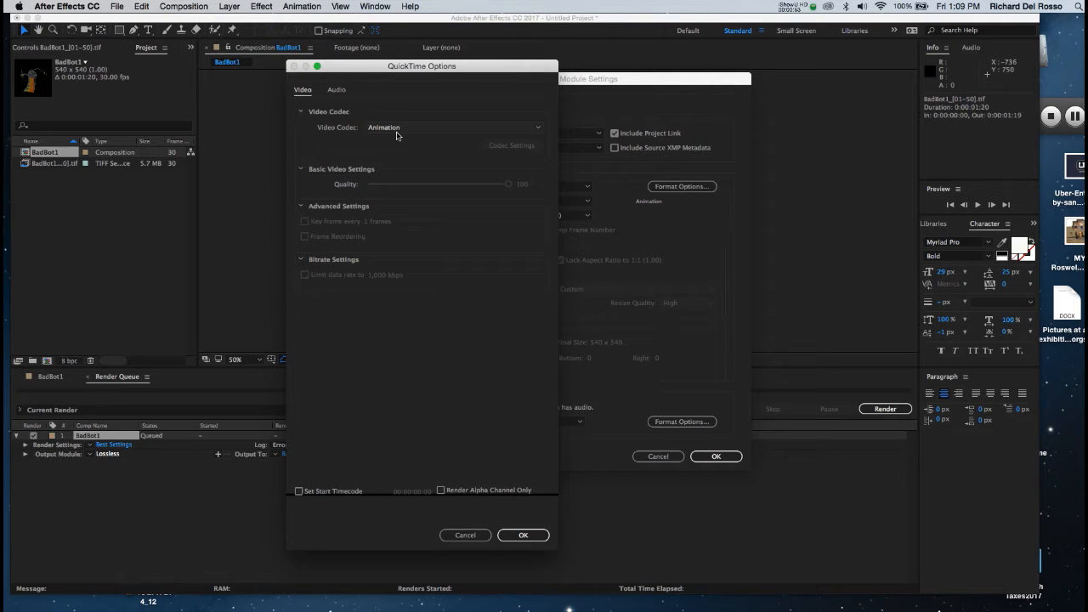
click(505, 534)
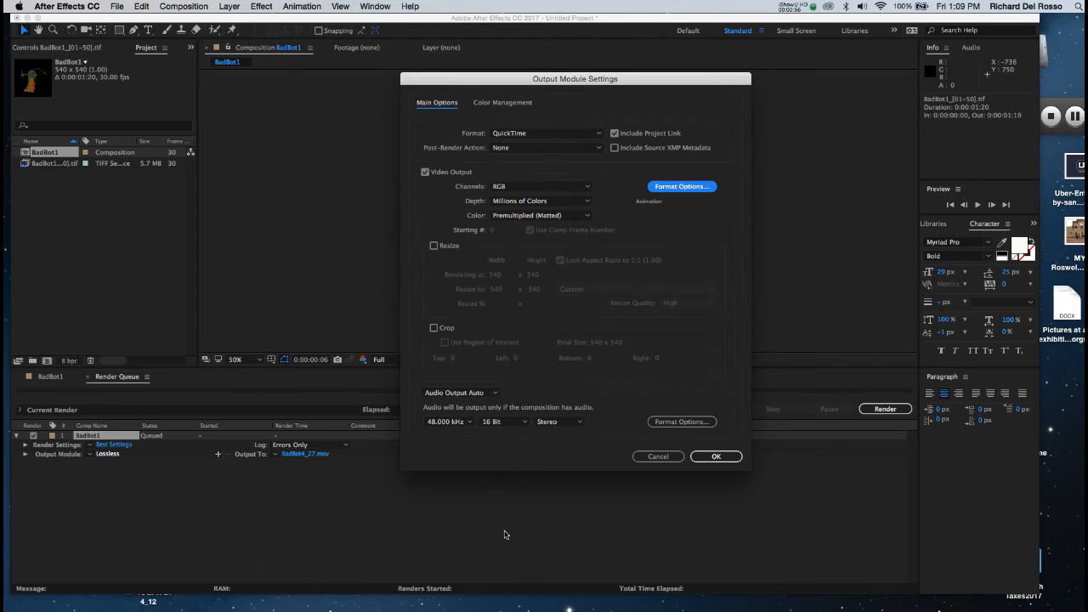
click(514, 187)
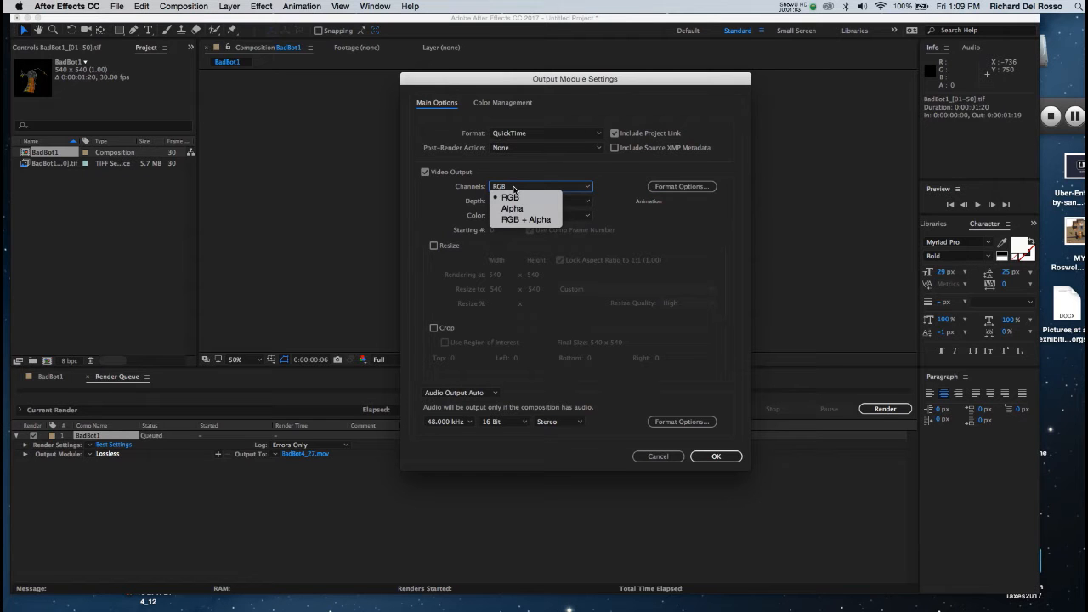
click(528, 220)
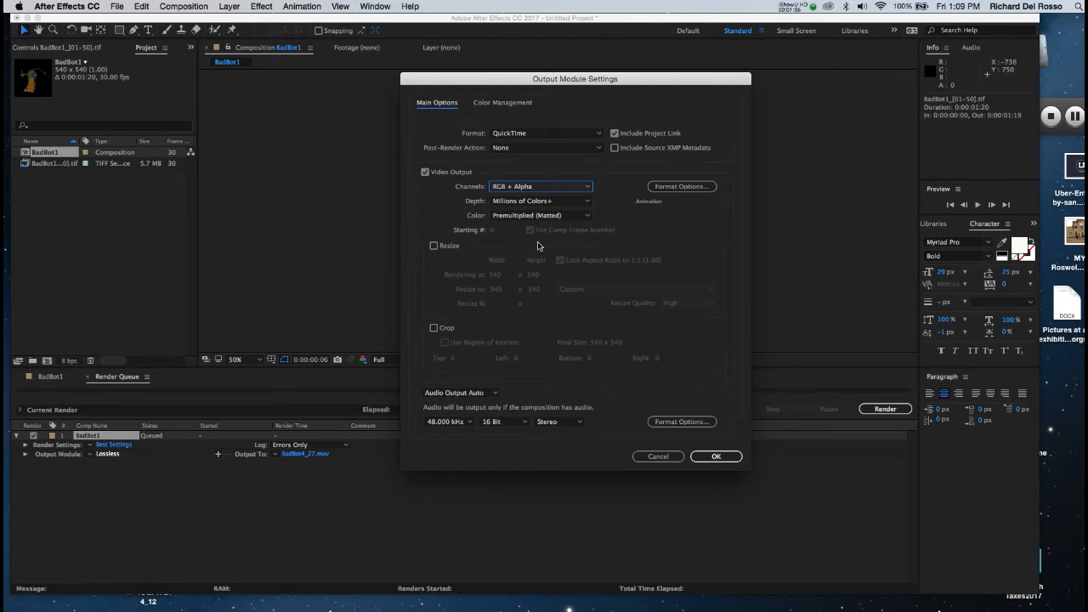
click(716, 456)
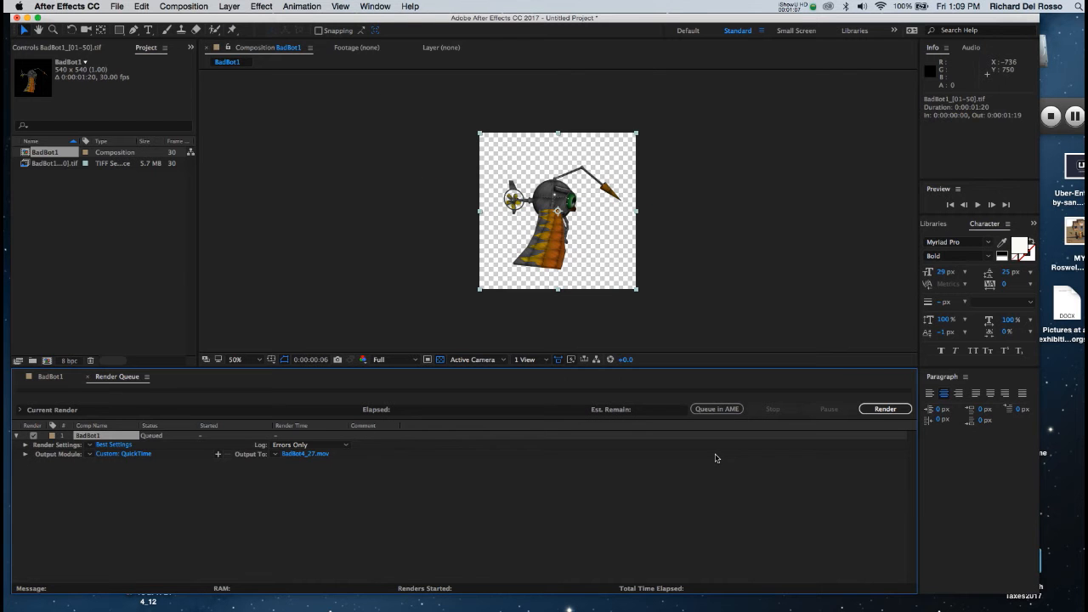
click(880, 412)
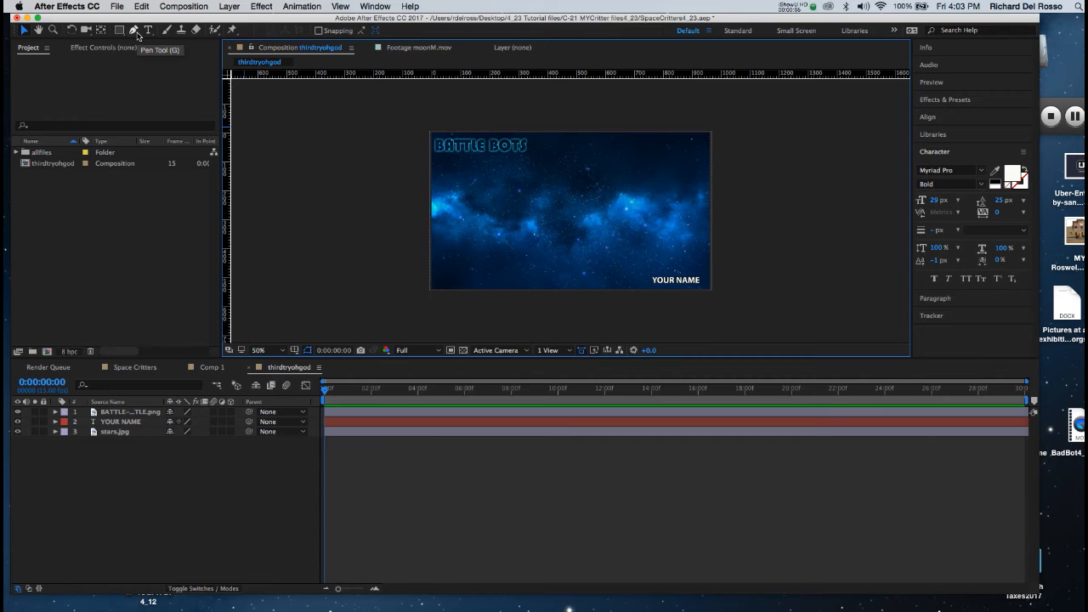
Step: Import BadBot4_27.mov from the Desktop as footage into the SpaceCritters4_23 project
key(super+i)
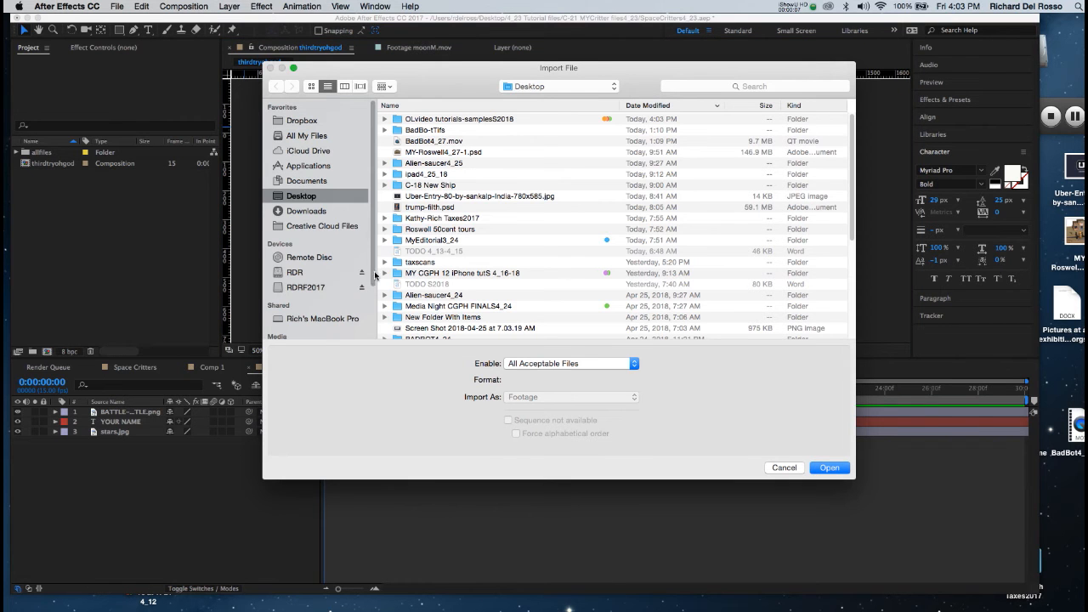
click(413, 140)
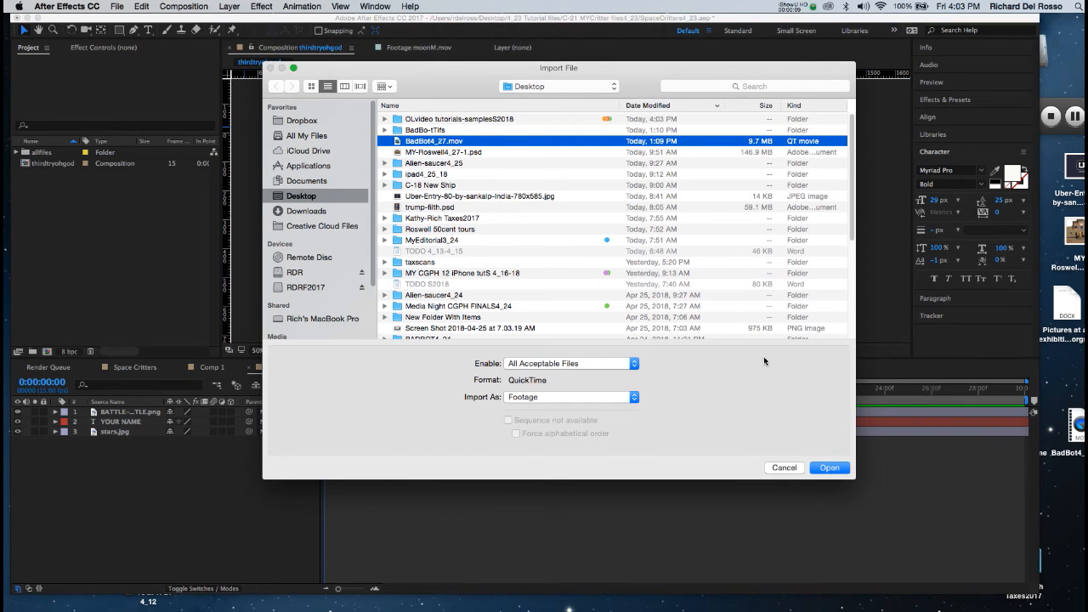
click(827, 469)
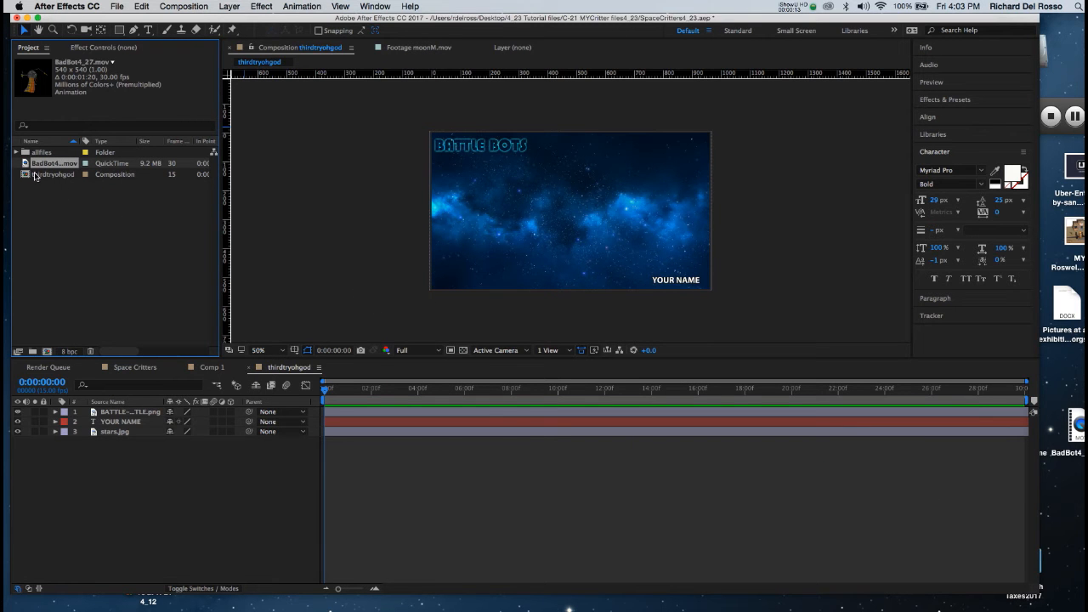
Step: Interpret the BadBot4_27.mov footage so that it loops 50 times
right_click(25, 166)
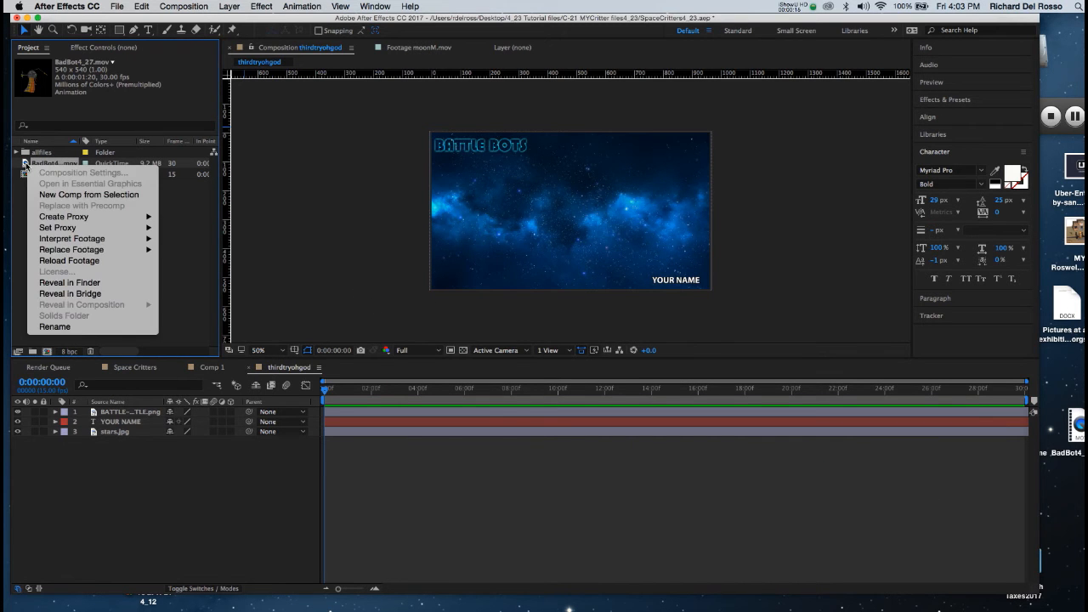
mouse_move(90, 240)
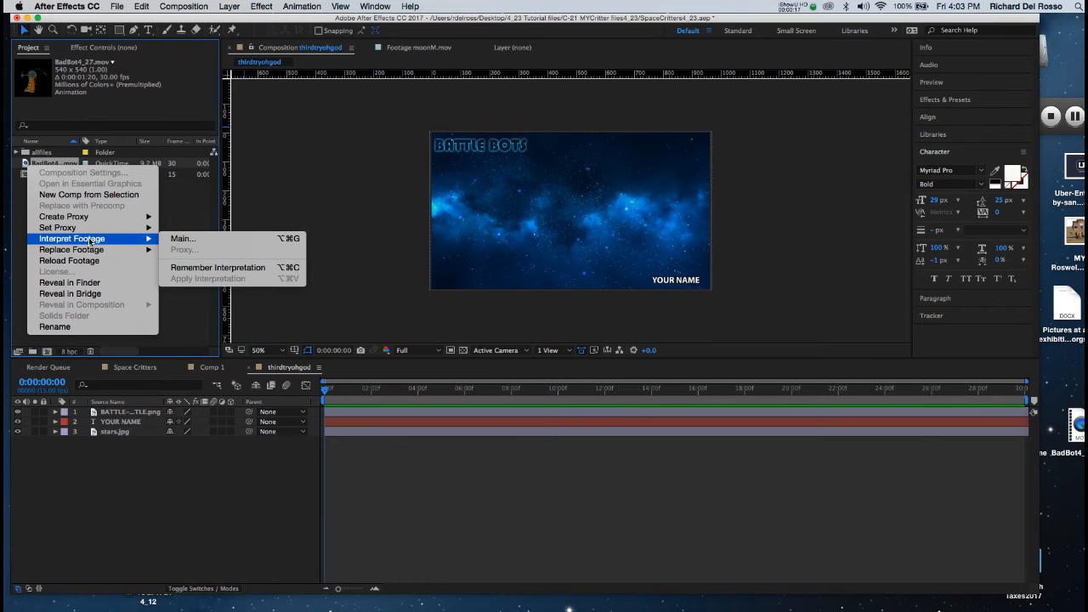
click(179, 239)
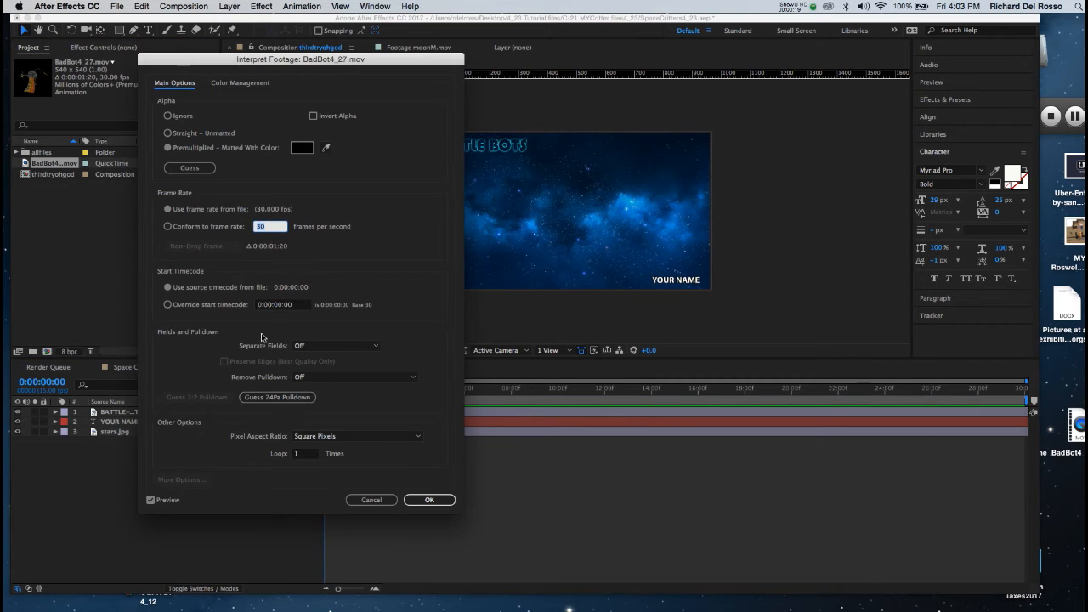
click(304, 454)
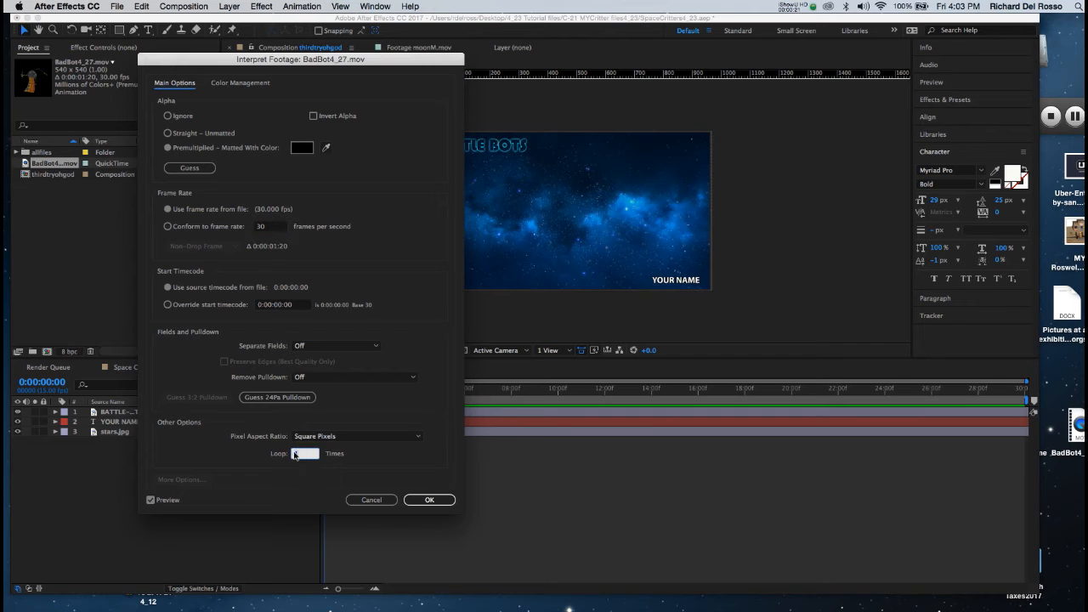
text(50)
key(Return)
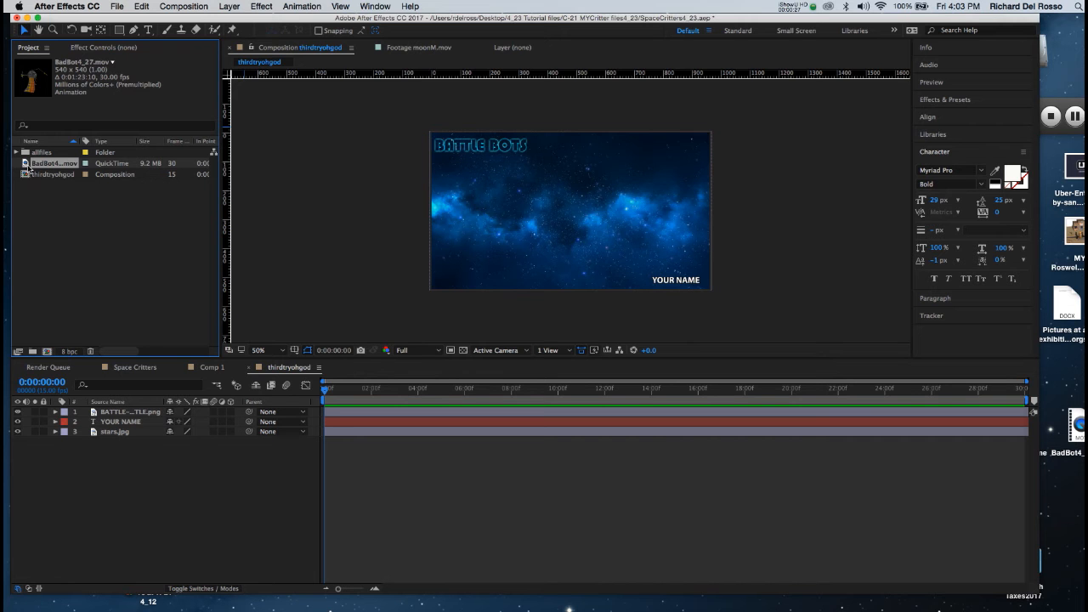
Step: Add BadBot4_27.mov to the left half of the thirdtryohgod composition and preview its looping along the timeline
drag(26, 164, 510, 212)
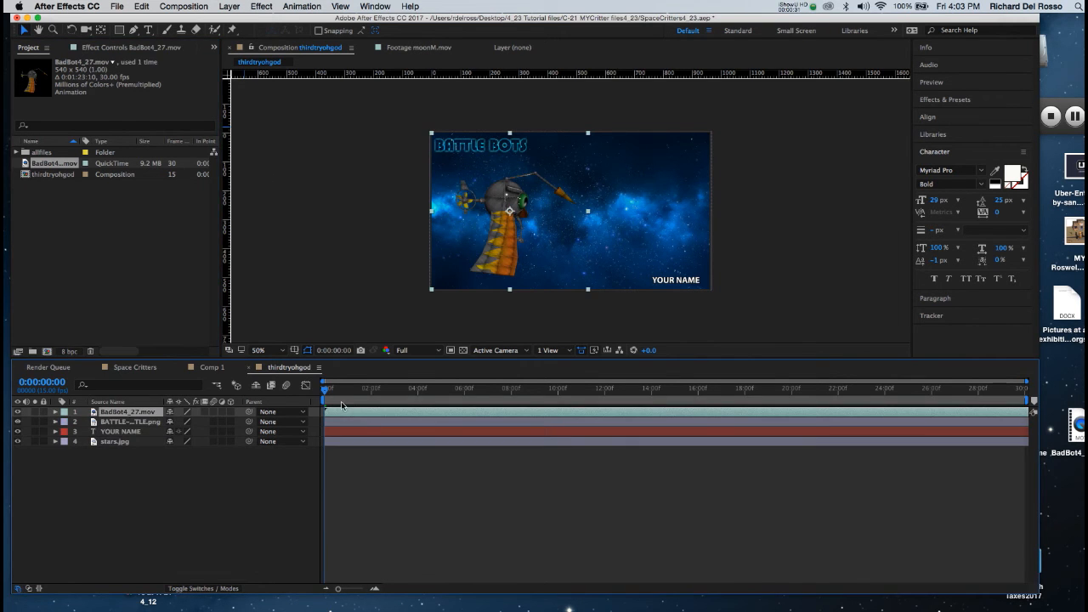
drag(321, 391, 730, 389)
click(660, 389)
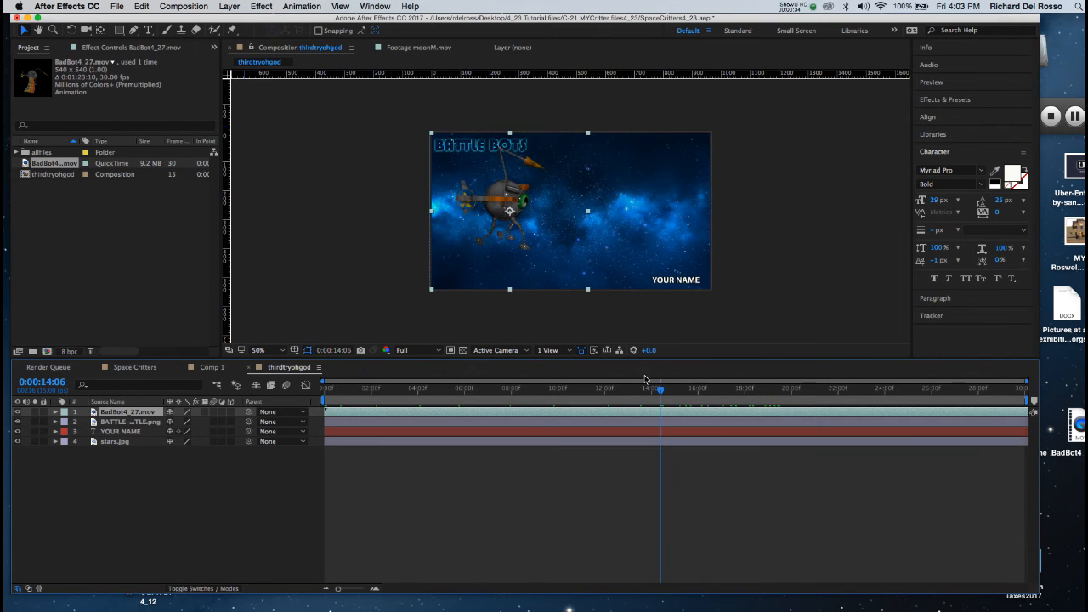
click(1052, 123)
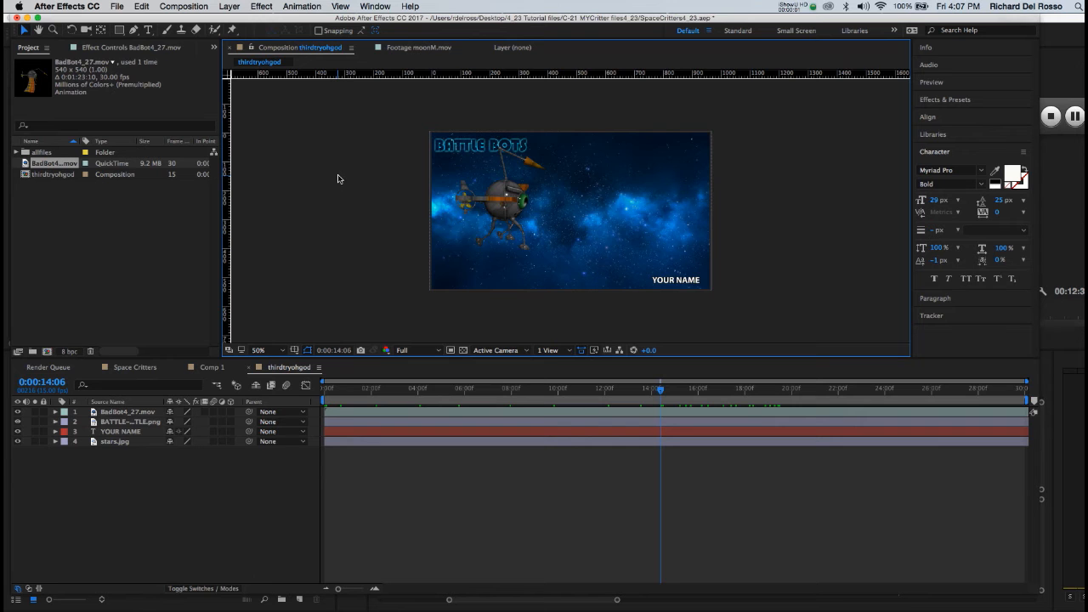